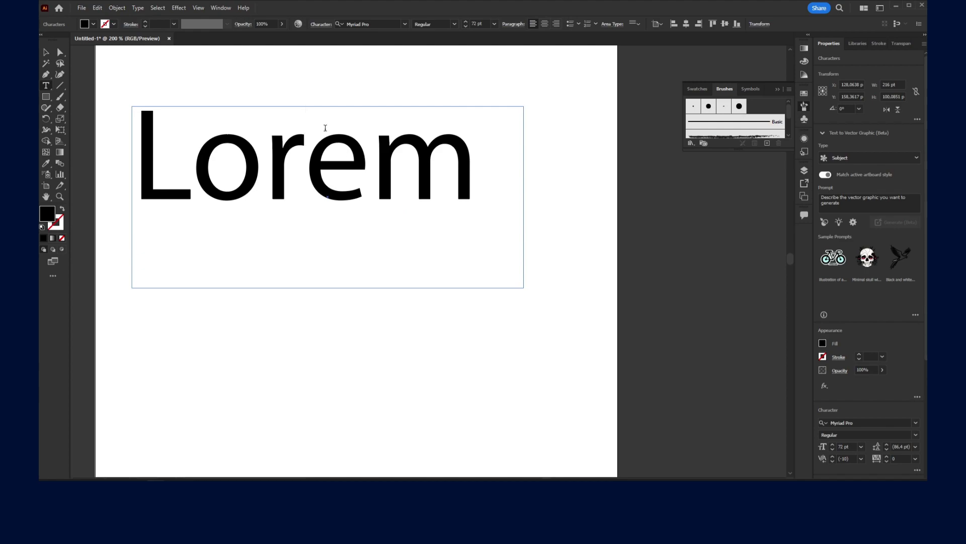
Step: Move the Lorem text frame down and to the right on the artboard and give its whole text a dashed stroke
left_click(46, 52)
left_click_drag(244, 153, 321, 224)
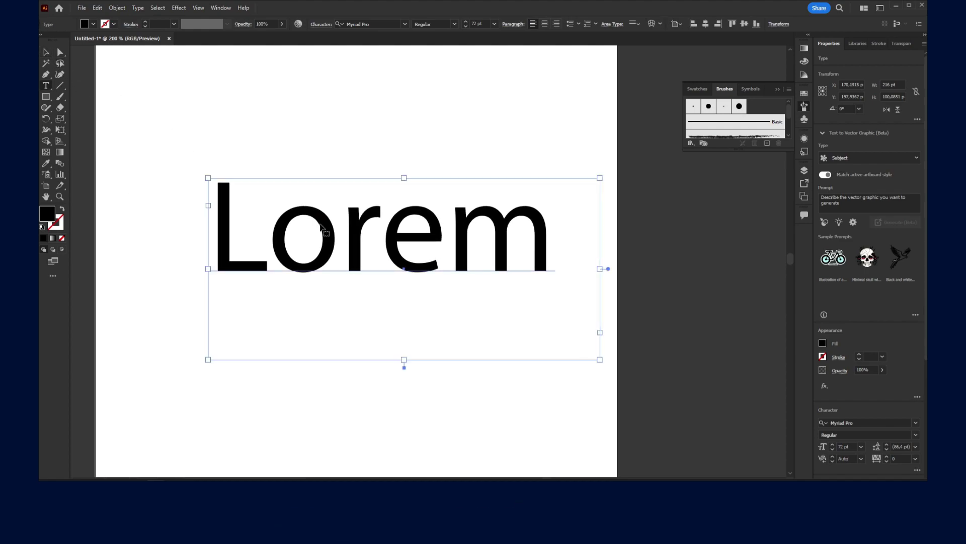
double_click(320, 225)
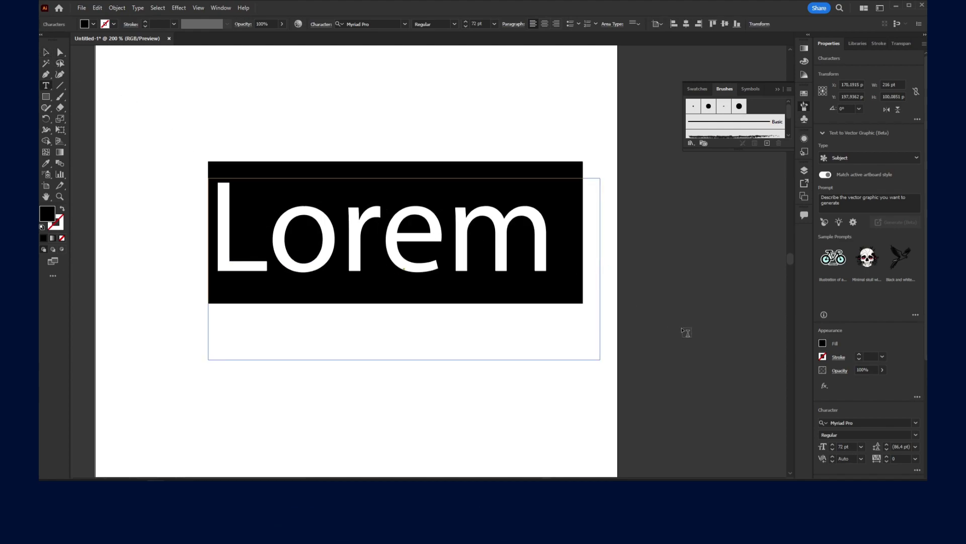
left_click(838, 358)
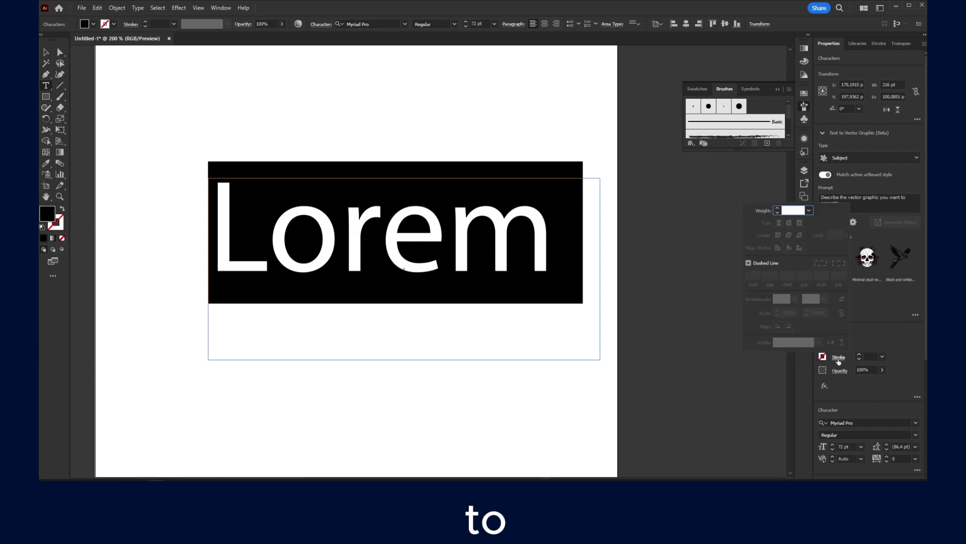
left_click(749, 262)
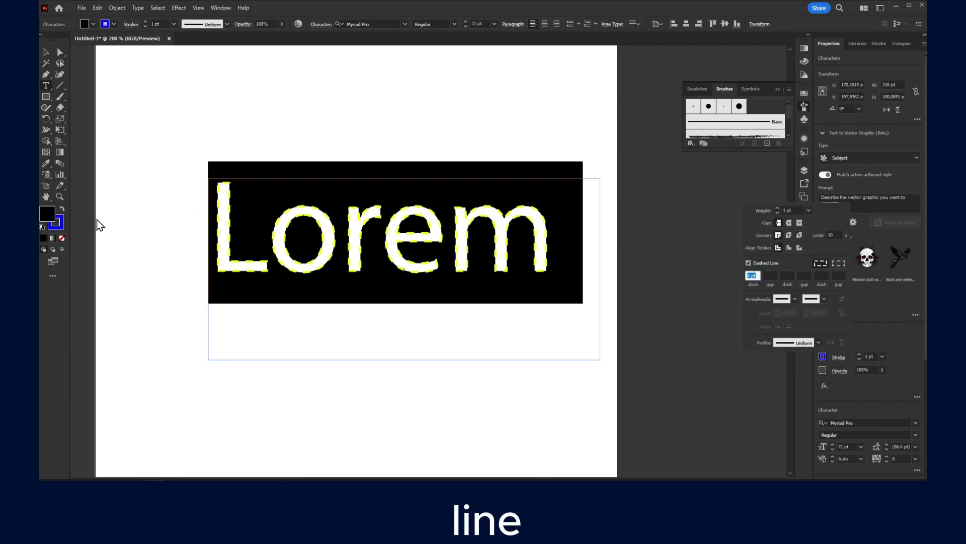
Step: Set the stroke weight of the selected text to 12 pt
left_click(283, 232)
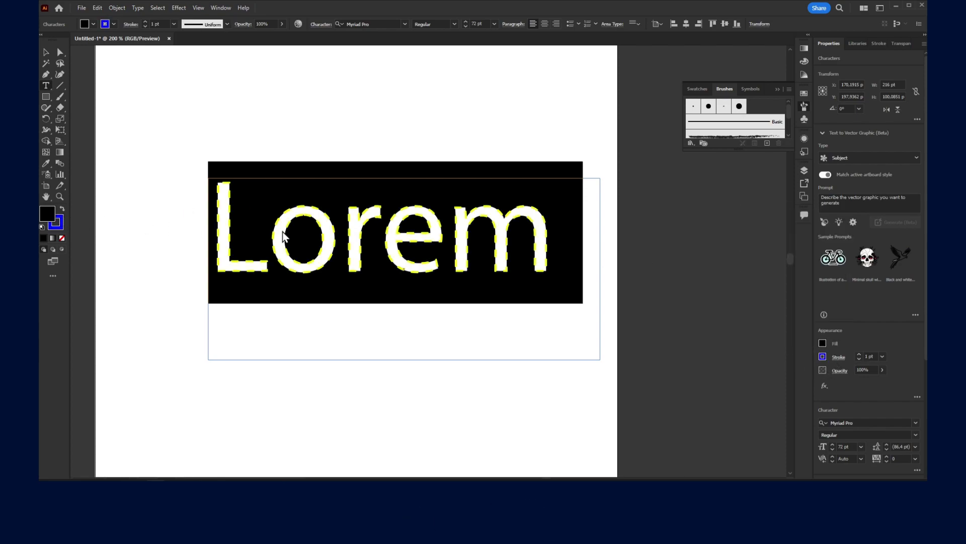
left_click(837, 358)
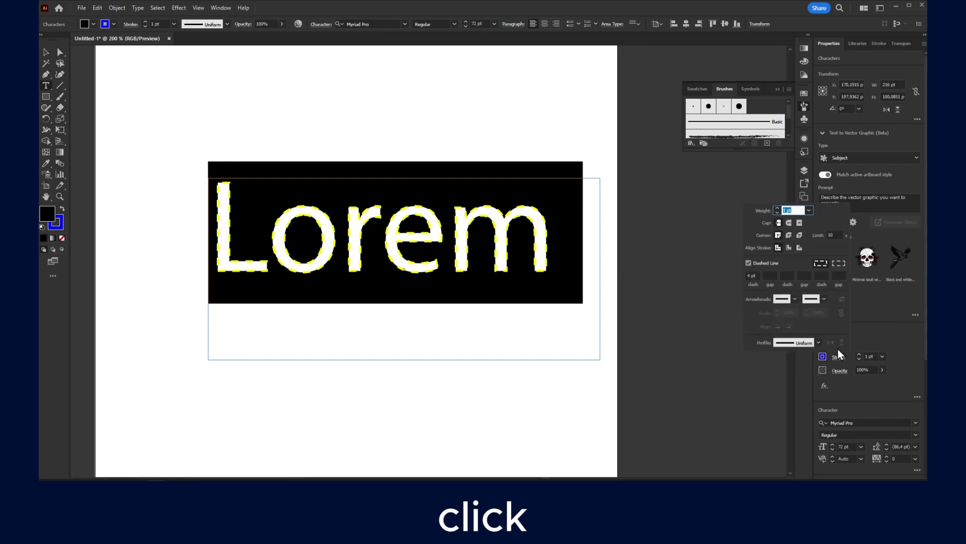
left_click(834, 234)
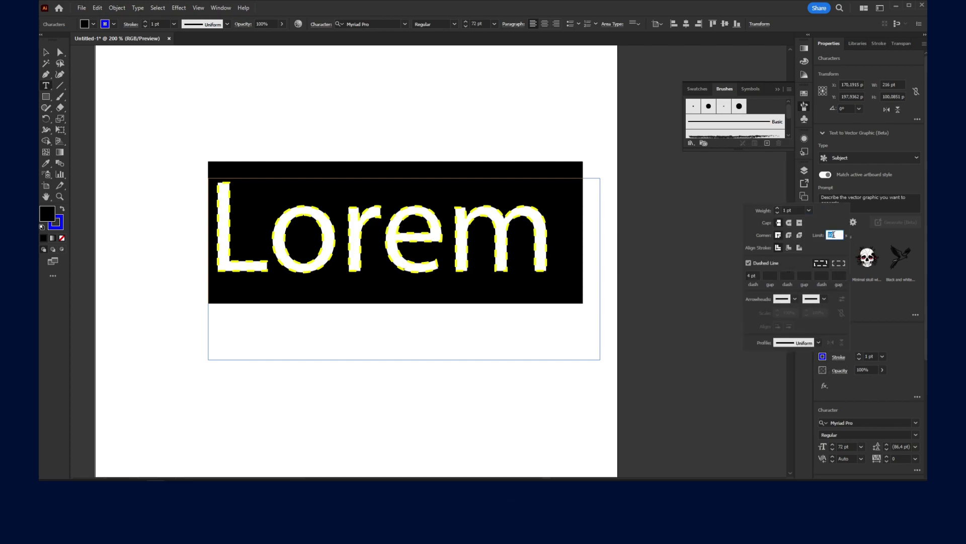
left_click(809, 210)
left_click(837, 350)
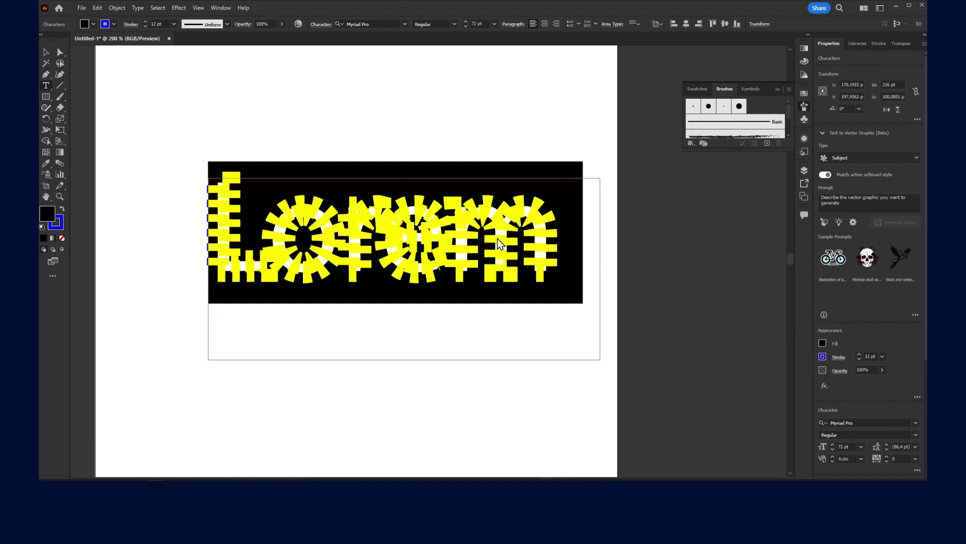
Step: Place the insertion point before the final m of Lorem, set the stroke weight to 8 pt and insert a 4 there
left_click(424, 223)
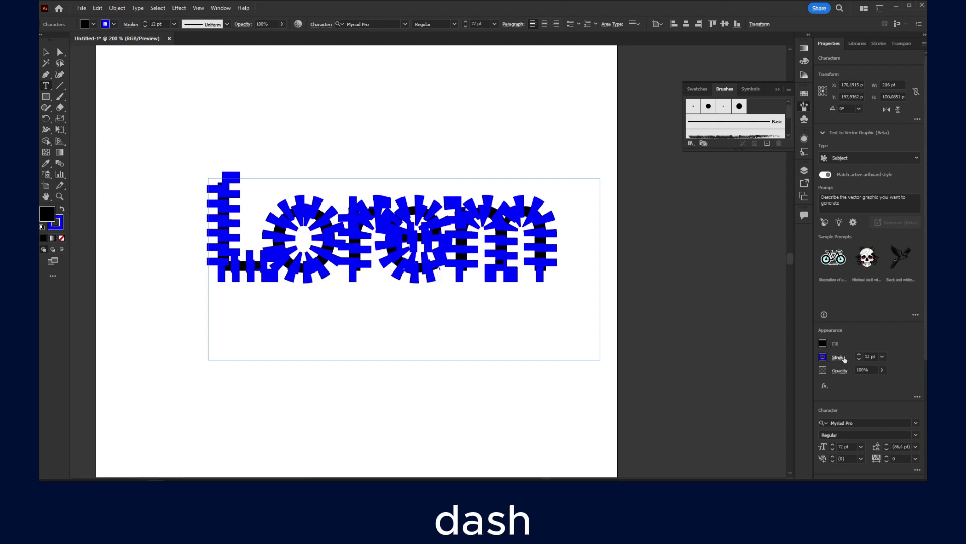
left_click(838, 358)
left_click(809, 210)
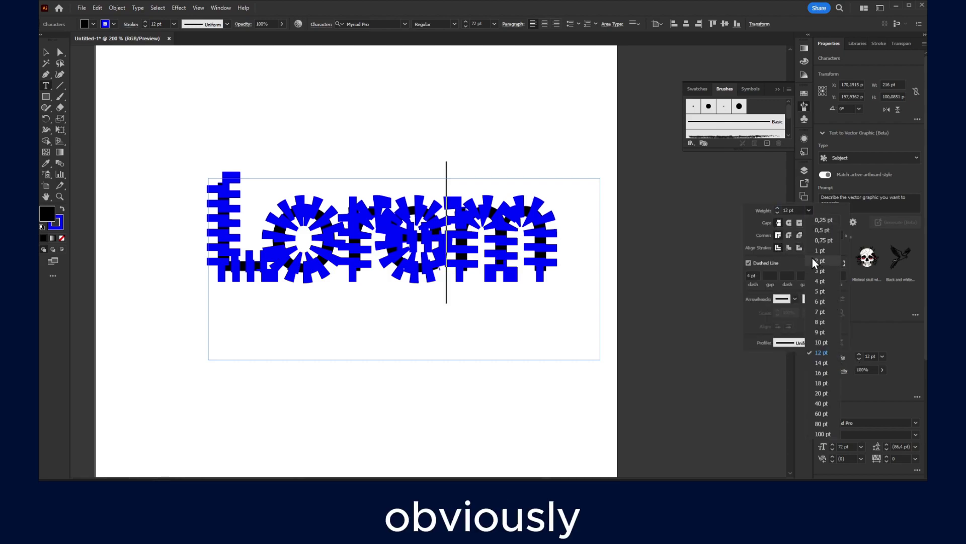
left_click(821, 290)
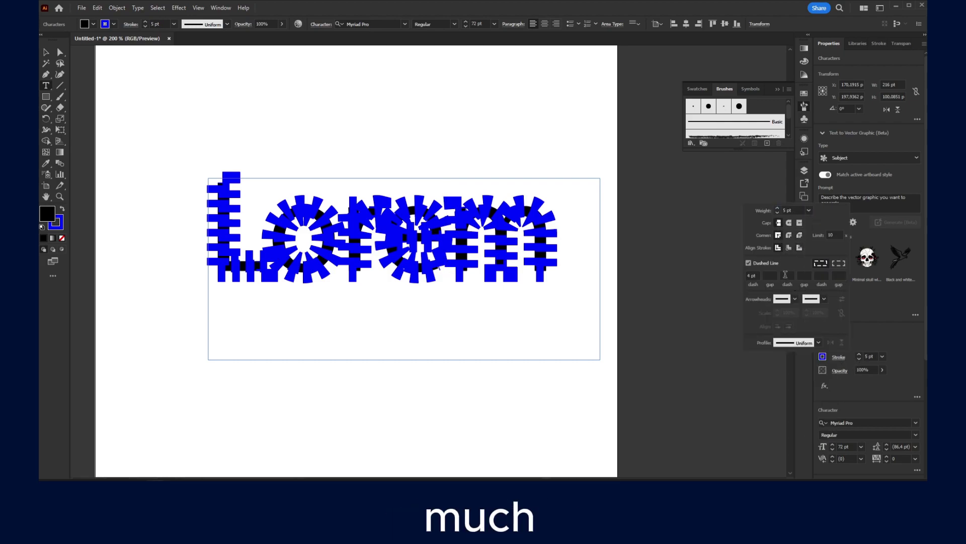
left_click(425, 255)
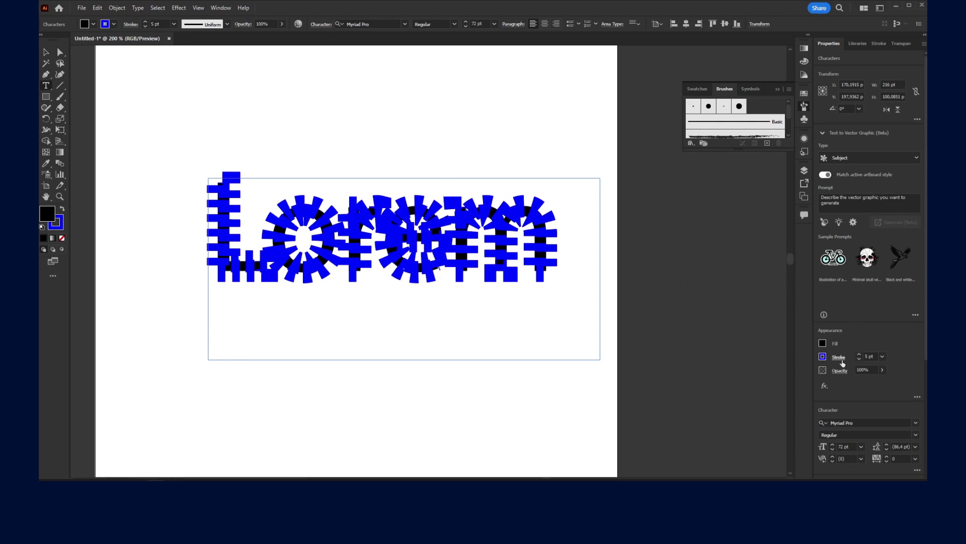
left_click(839, 356)
left_click(809, 210)
left_click(820, 321)
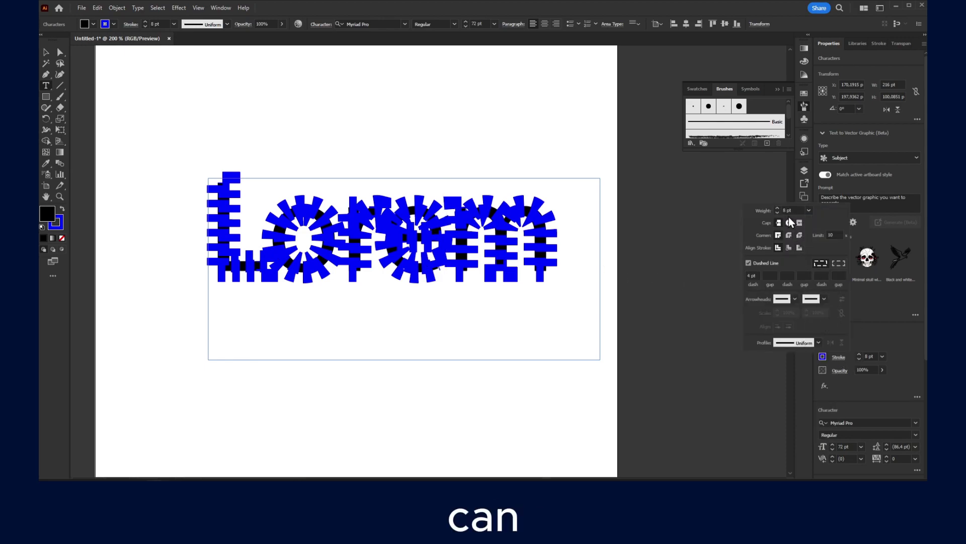
left_click(839, 233)
type("4")
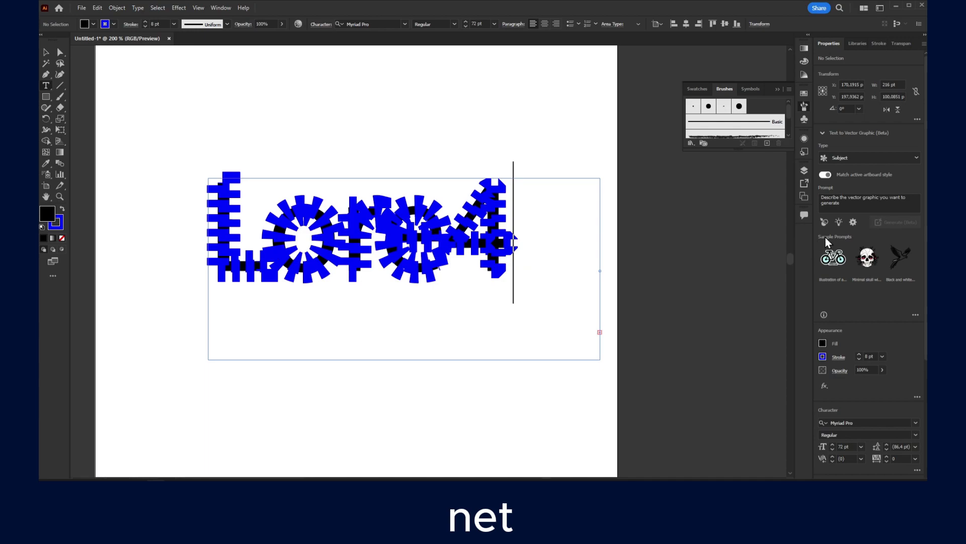
Step: Select all the text in the frame and set the stroke's dash length to 3 pt
key("ctrl+a")
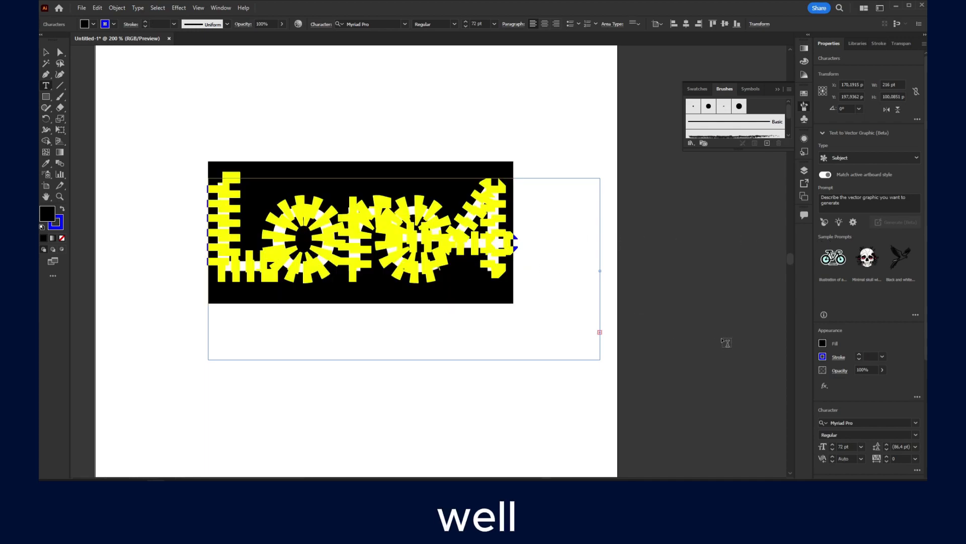
left_click(839, 357)
left_click(751, 276)
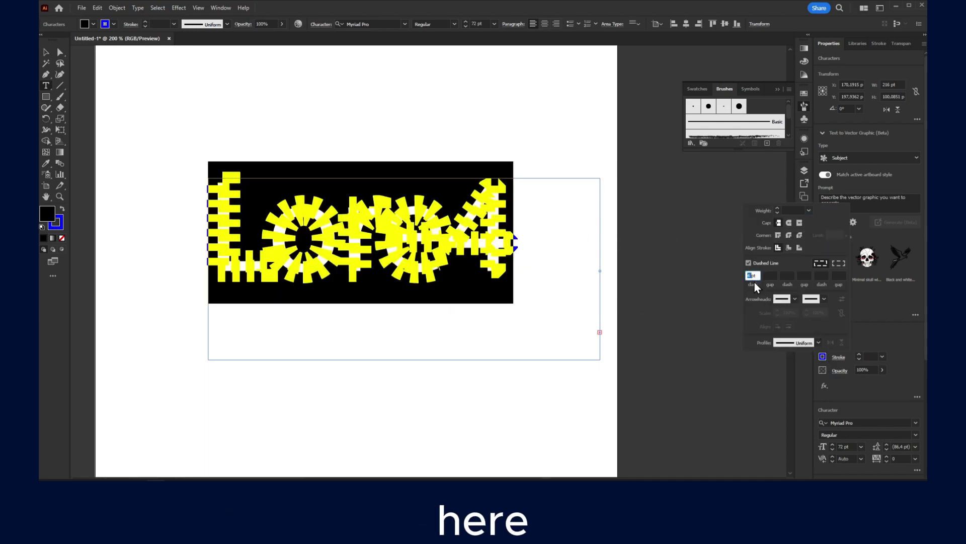
key("Down")
key("Down")
key("Down")
key("Down")
key("Up")
key("Up")
key("Up")
key("Up")
key("Up")
key("Up")
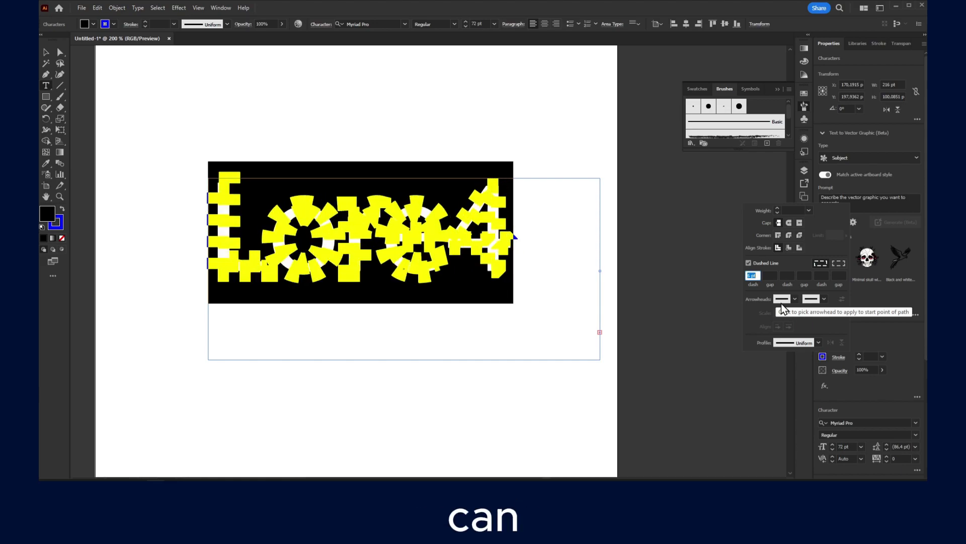
key("Down")
key("Down")
key("Down")
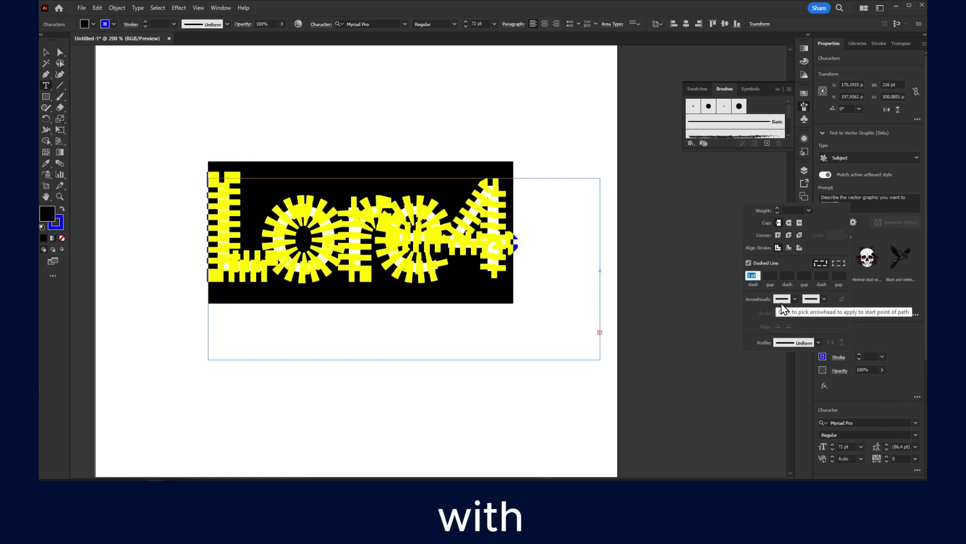
Step: Set the stroke weight of all the text to 8 pt
left_click(789, 210)
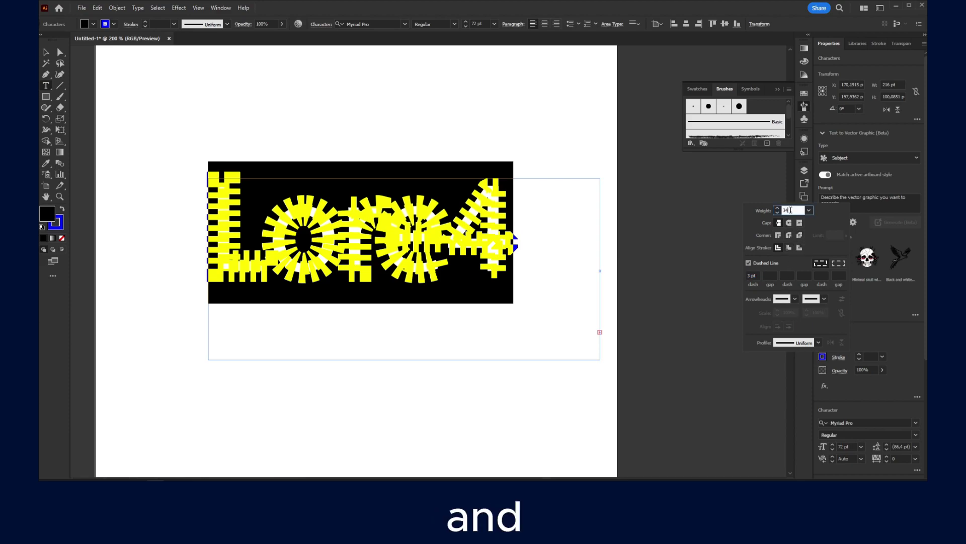
key("Down")
key("Down")
key("Down")
key("Down")
key("Down")
key("Down")
key("Down")
key("Down")
key("Down")
key("Down")
key("Down")
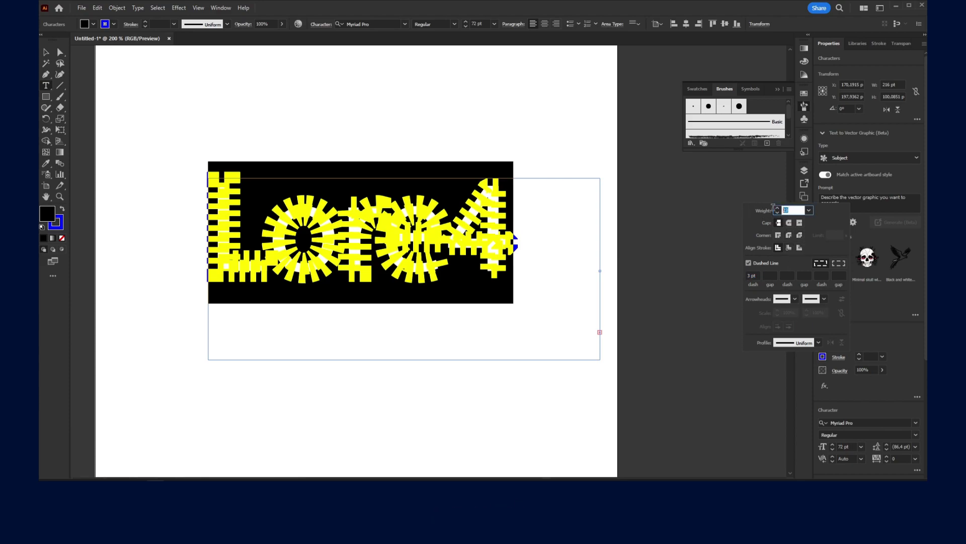
type("8")
key("Tab")
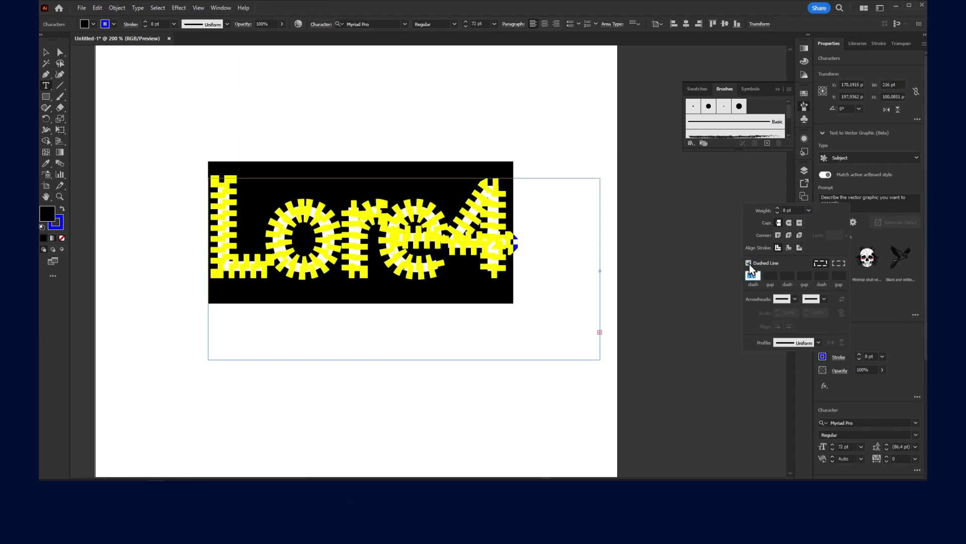
Step: Give the dashed stroke butt caps and miter-join corners, trying the inside stroke alignment while keeping the dashed line on
left_click(788, 223)
left_click(779, 223)
left_click(778, 235)
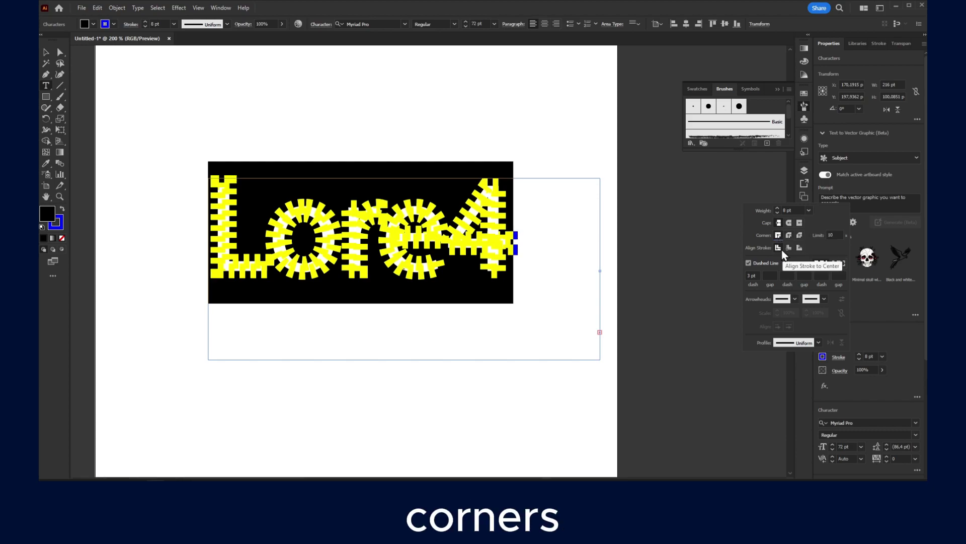
left_click(789, 247)
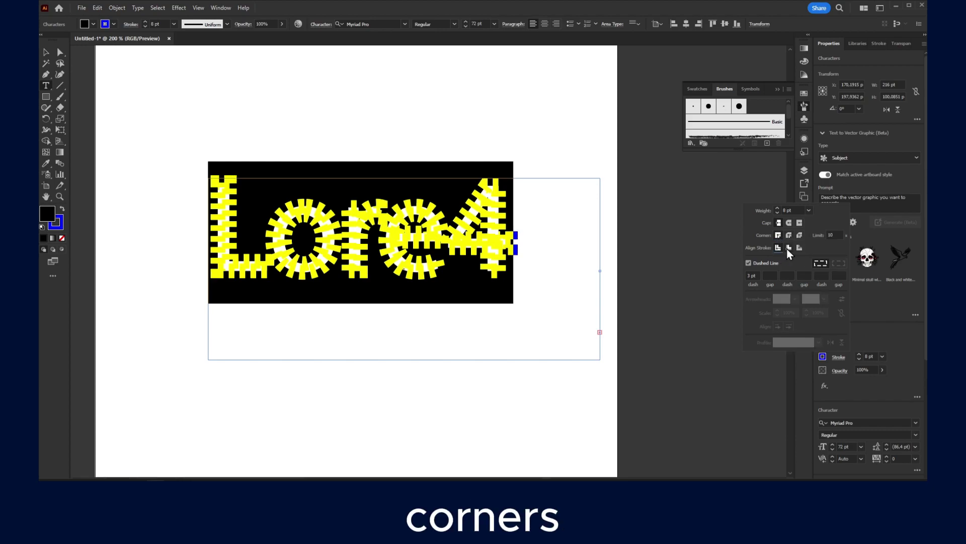
double_click(748, 263)
left_click(795, 300)
left_click(795, 300)
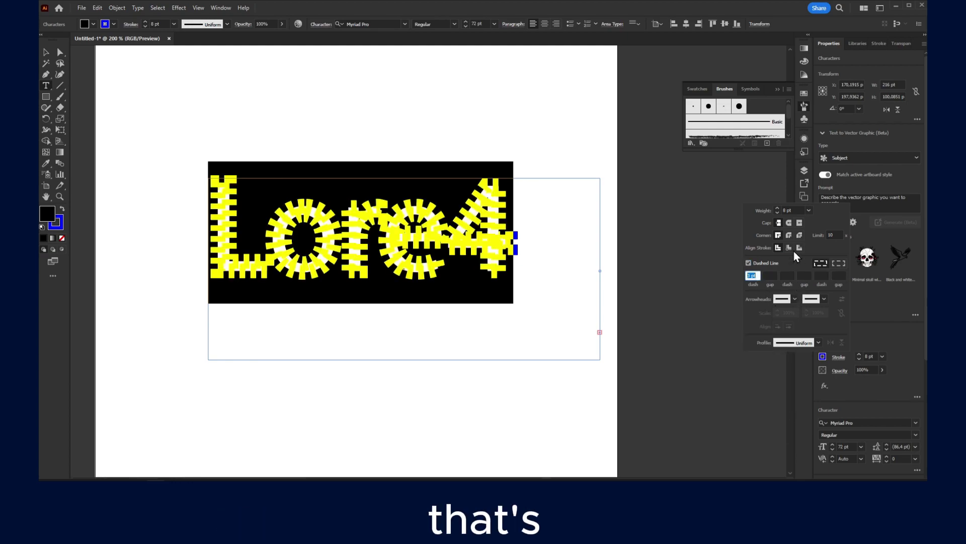
Step: Reduce the stroke weight of the dashed text to 2 pt
left_click(772, 210)
left_click(777, 209)
left_click(777, 208)
left_click(778, 208)
left_click(777, 213)
left_click(777, 213)
left_click(777, 213)
left_click(778, 208)
left_click(777, 208)
left_click(777, 208)
left_click(777, 209)
left_click(783, 209)
double_click(783, 209)
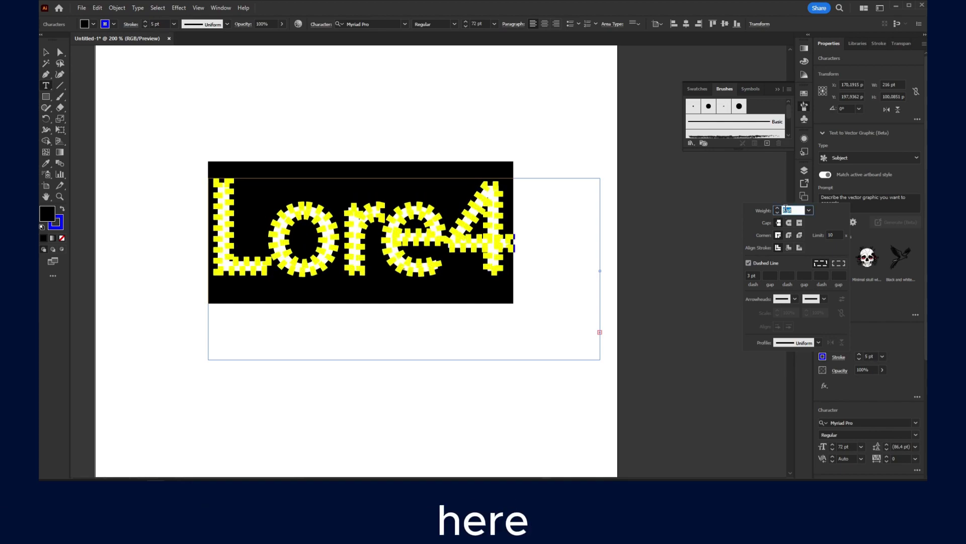
key("Down")
key("Down")
key("Down")
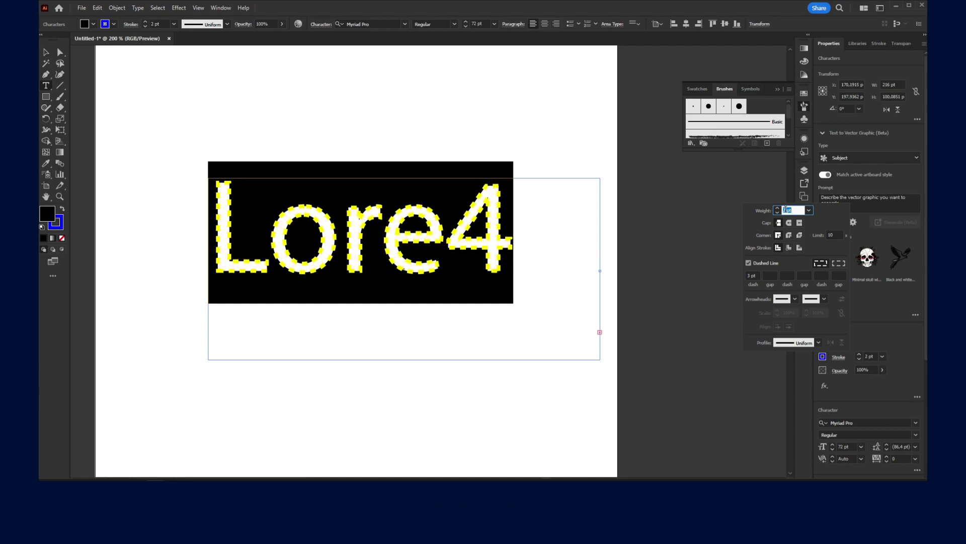
left_click(434, 197)
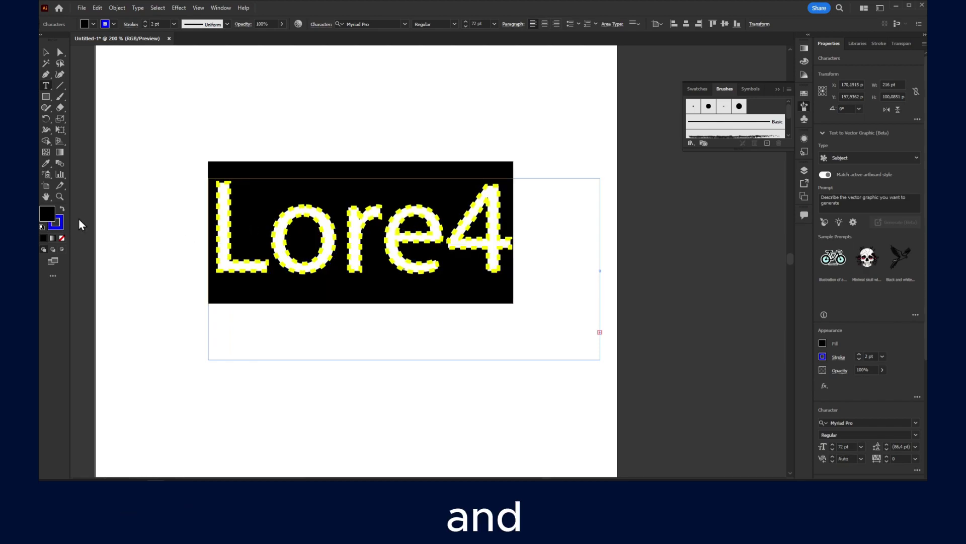
Step: Change the text's fill color to white and deselect the text
double_click(47, 214)
left_click(581, 187)
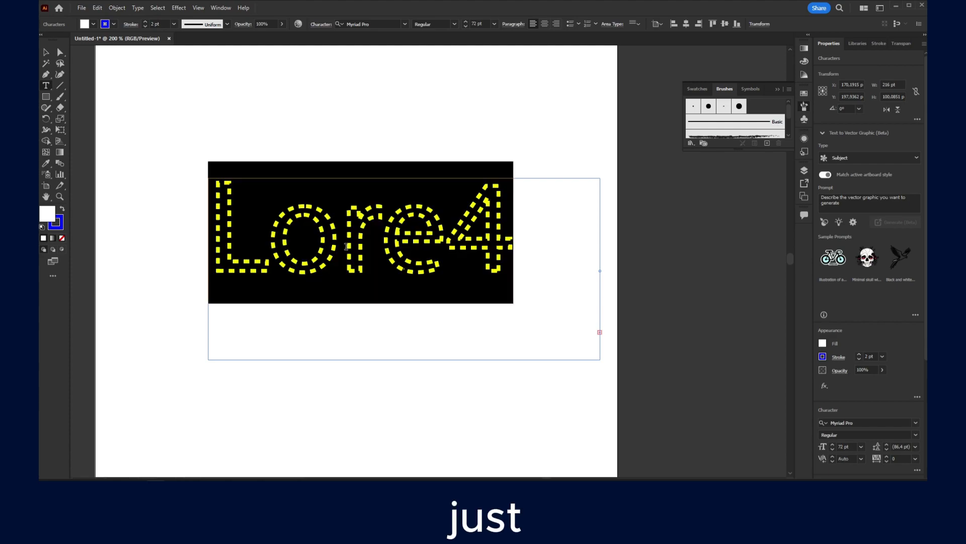
left_click(355, 230)
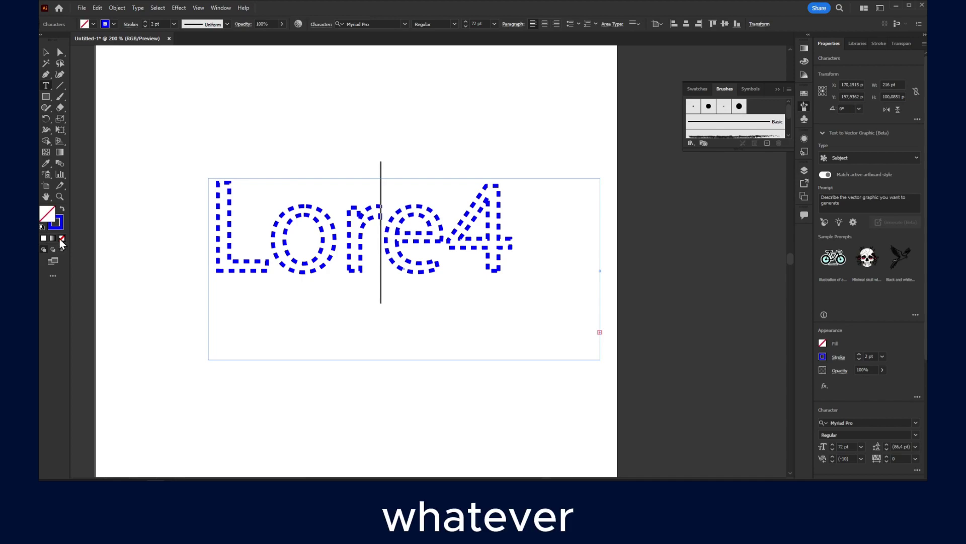
key("ctrl+a")
left_click(162, 70)
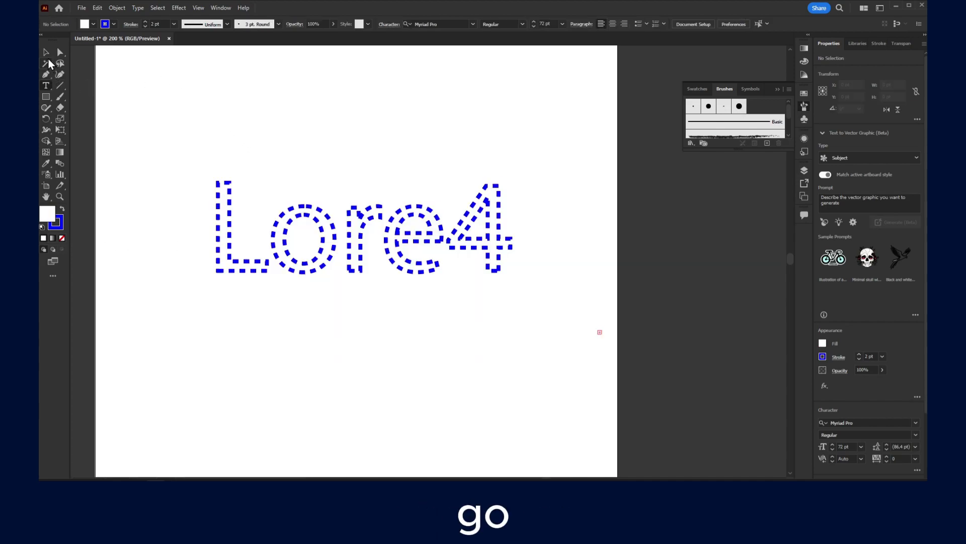
Step: Move the text frame slightly up and to the left and convert its text to outlines
left_click(45, 52)
left_click_drag(245, 192, 227, 176)
left_click(117, 7)
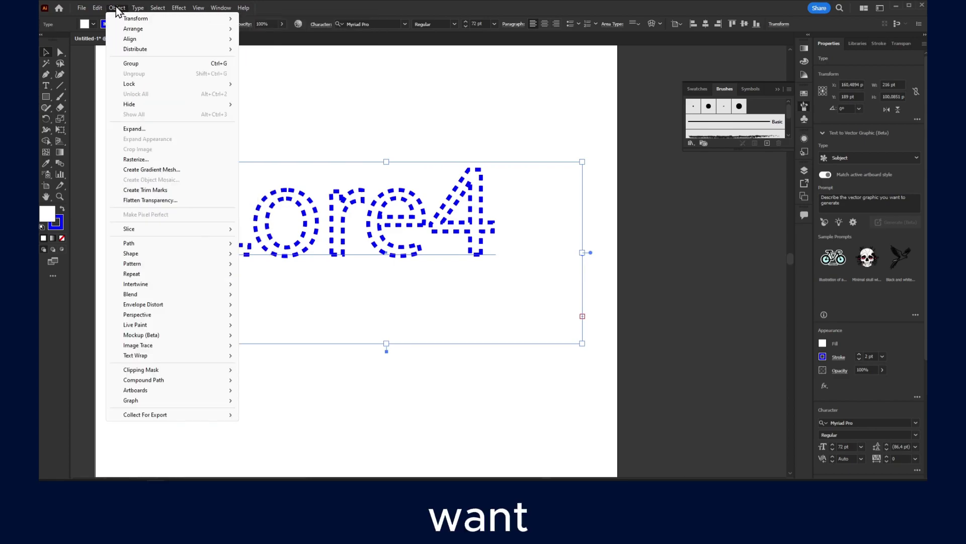
mouse_move(136, 7)
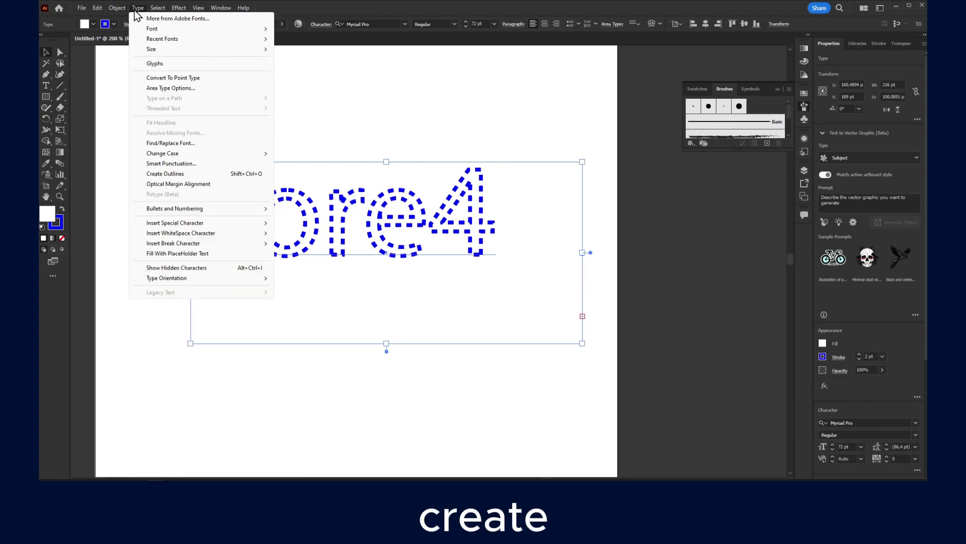
left_click(194, 174)
Step: Select the outlined text, ungroup it into separate letter shapes and deselect them
left_click(356, 213)
left_click(335, 210)
left_click(241, 123)
left_click_drag(530, 142, 254, 243)
right_click(254, 243)
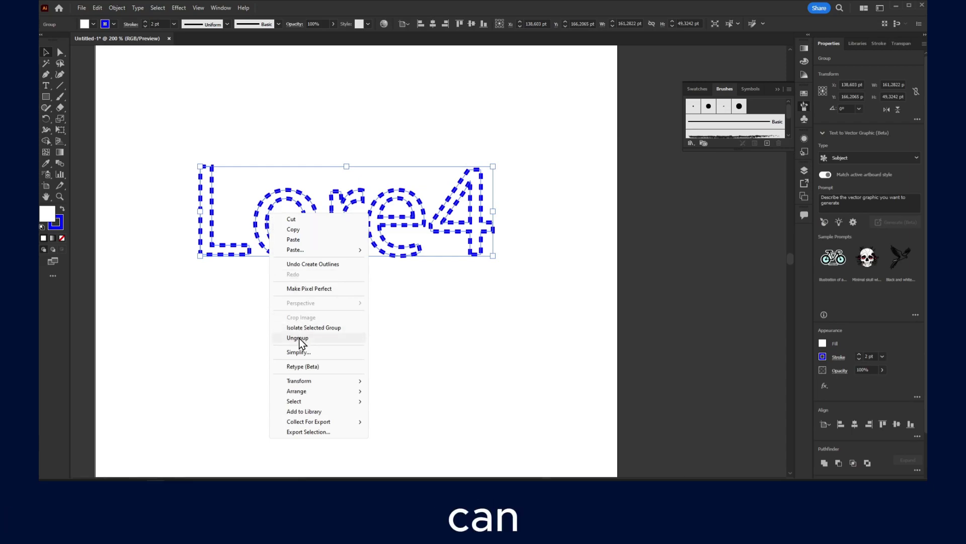
left_click(300, 338)
left_click(418, 270)
Step: Move the outlined 4 down and to the right, away from the other letters, and activate the Direct Selection tool
left_click(467, 215)
left_click_drag(475, 188, 499, 212)
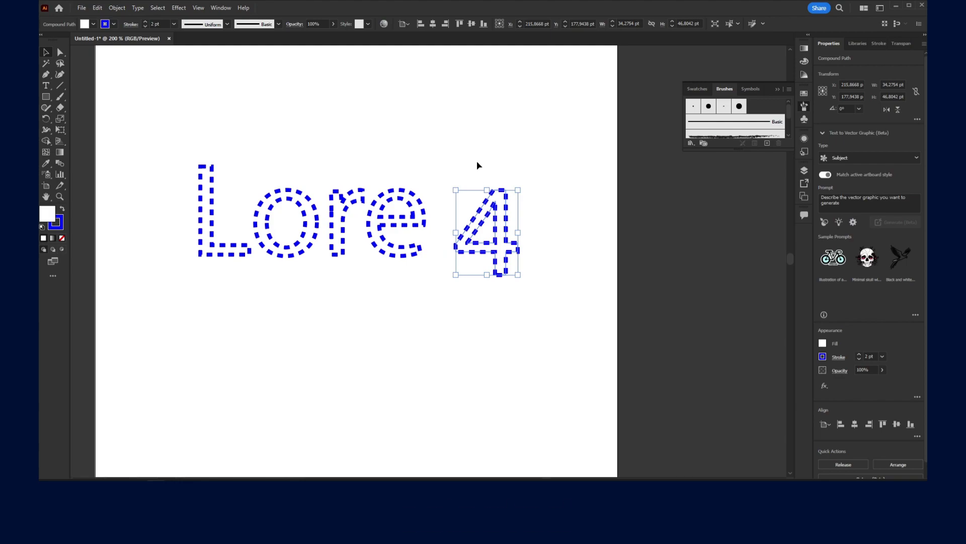
left_click(60, 52)
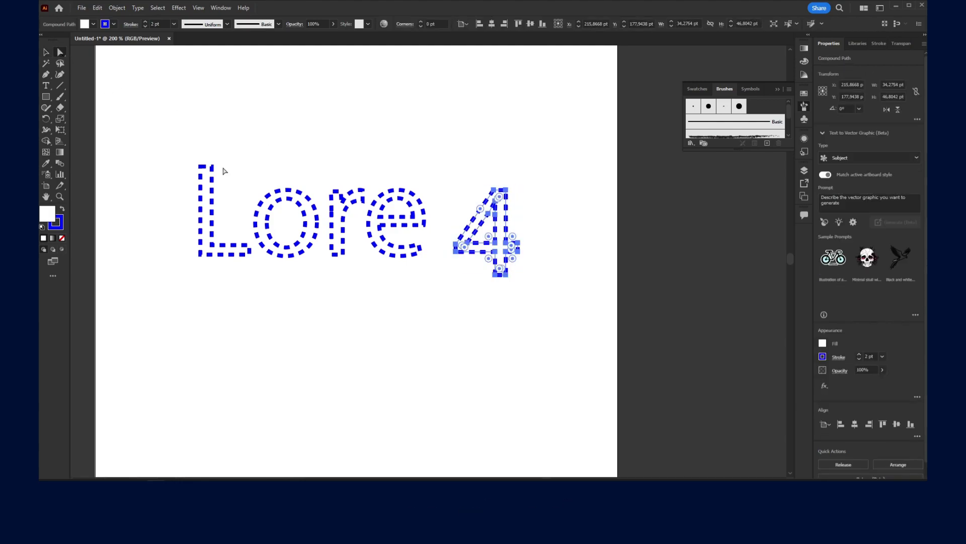
Step: Round the corners of the dashed 4 and the dashed e, then deselect them
left_click_drag(499, 197, 491, 236)
left_click(532, 224)
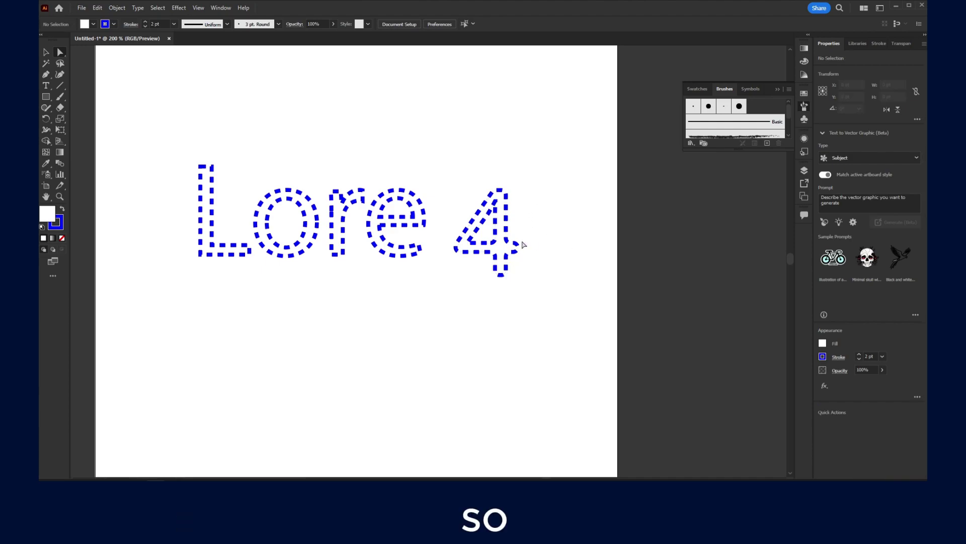
left_click_drag(440, 164, 375, 288)
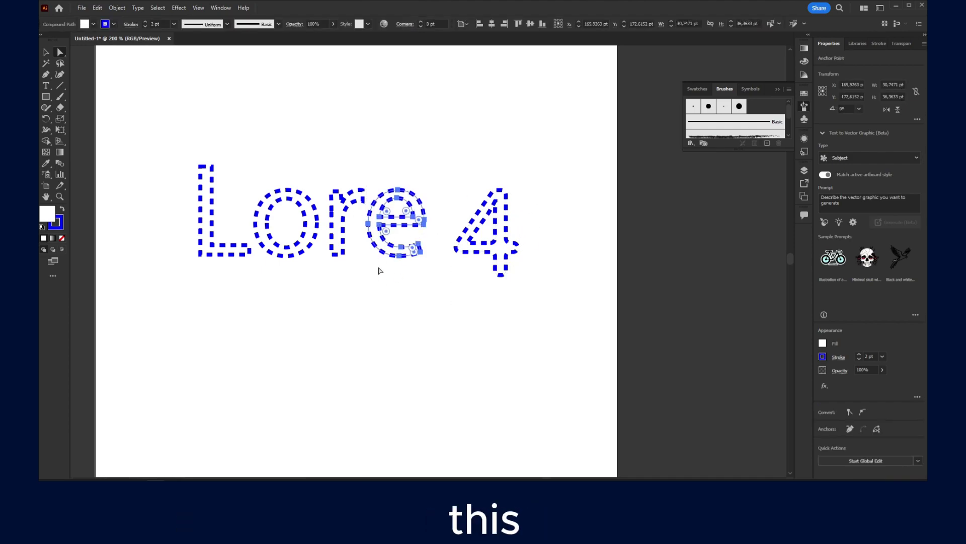
mouse_move(387, 211)
left_mouse_down()
mouse_move(379, 211)
mouse_move(409, 211)
mouse_move(332, 215)
mouse_move(488, 217)
mouse_move(389, 218)
left_mouse_up()
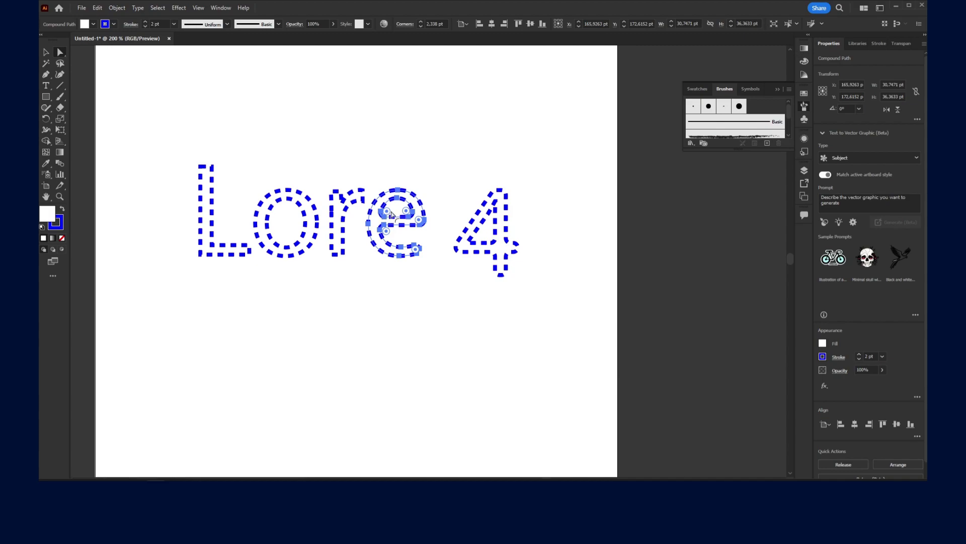
left_click(276, 179)
Step: Move the dashed L up and to the left, away from the other letters, and round its corners
left_click_drag(184, 162, 219, 309)
left_click_drag(206, 212, 176, 199)
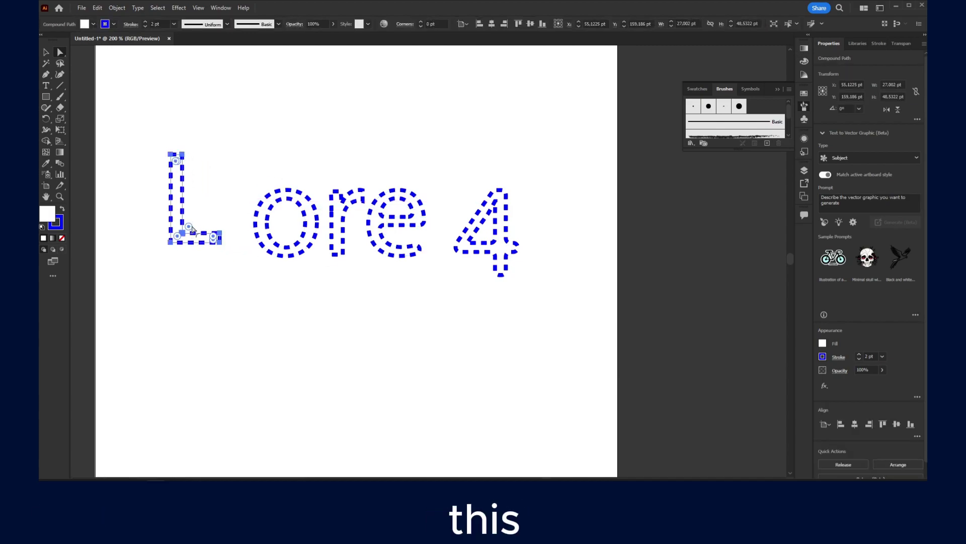
left_click(290, 192)
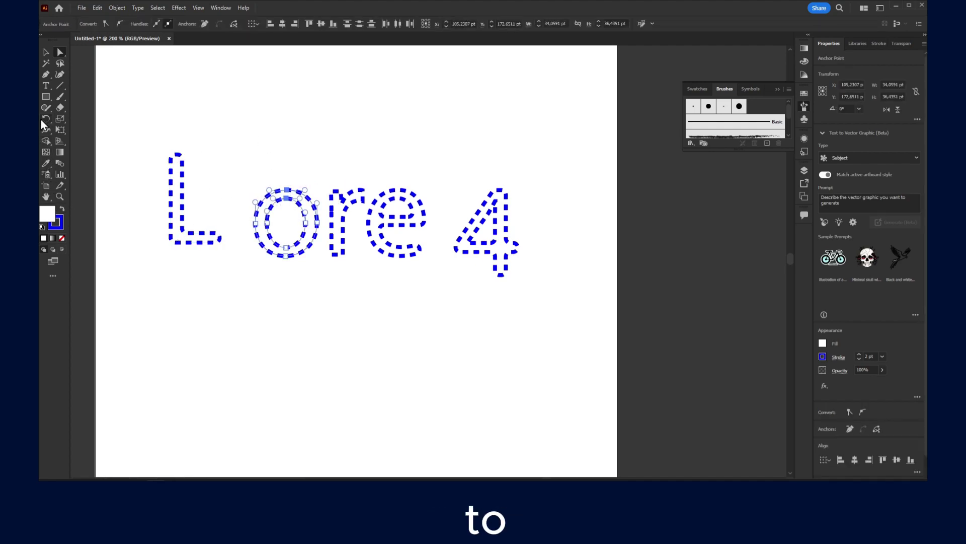
Step: Draw two small text frames below the dashed lettering and choose a solid black fill
key("t")
left_click_drag(237, 313, 354, 390)
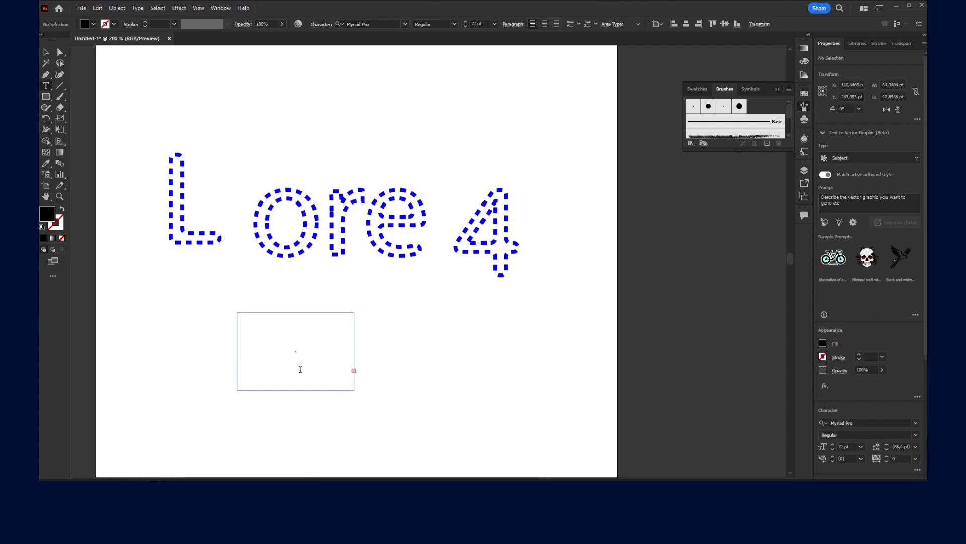
left_click_drag(412, 318, 506, 402)
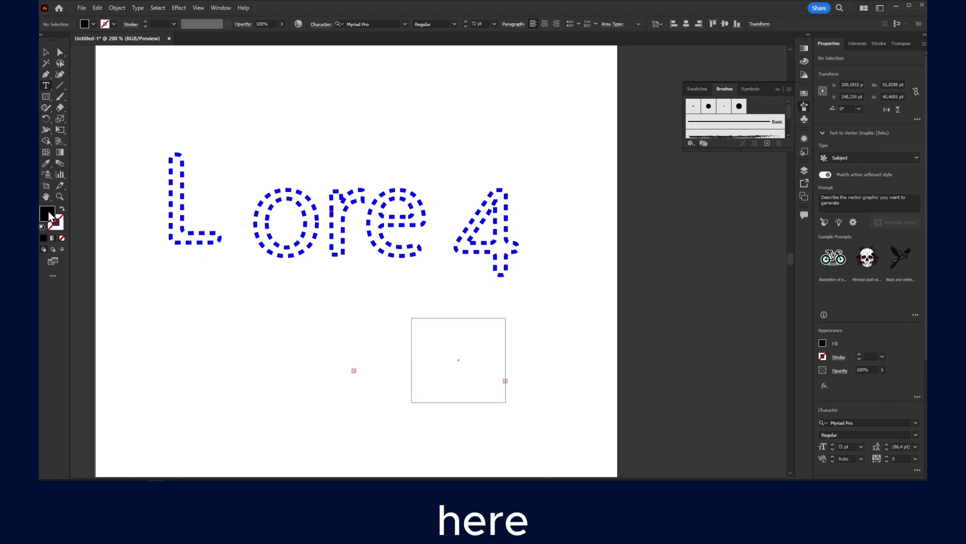
left_click(52, 238)
left_click(43, 238)
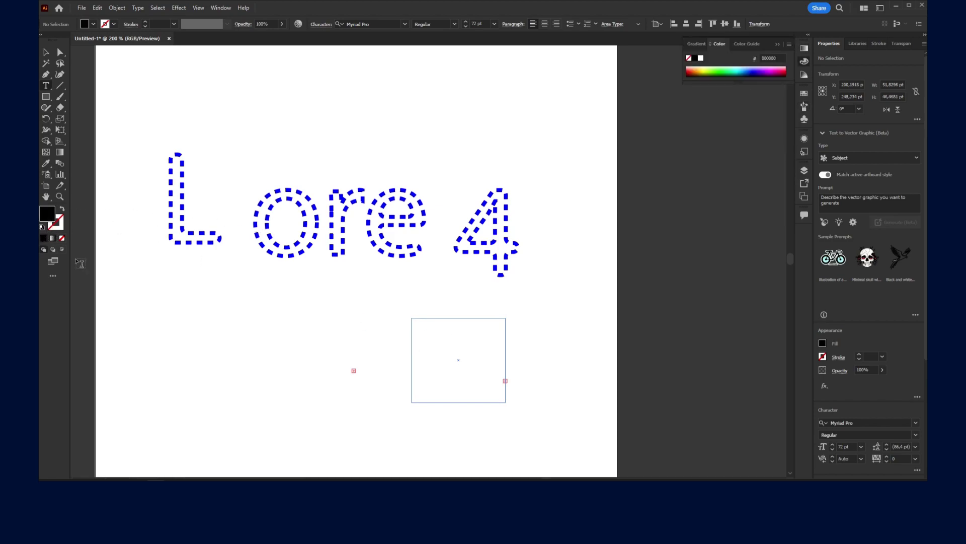
Step: Draw a larger text frame, about 136 by 91 pt, below the dashed lettering with 72 pt Myriad Pro placeholder text
left_click_drag(325, 304, 572, 470)
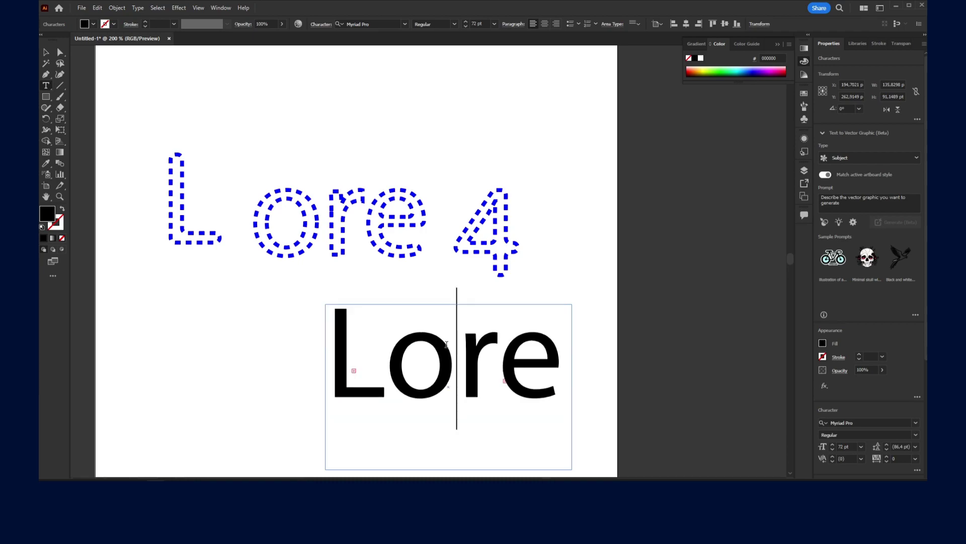
left_click(323, 325)
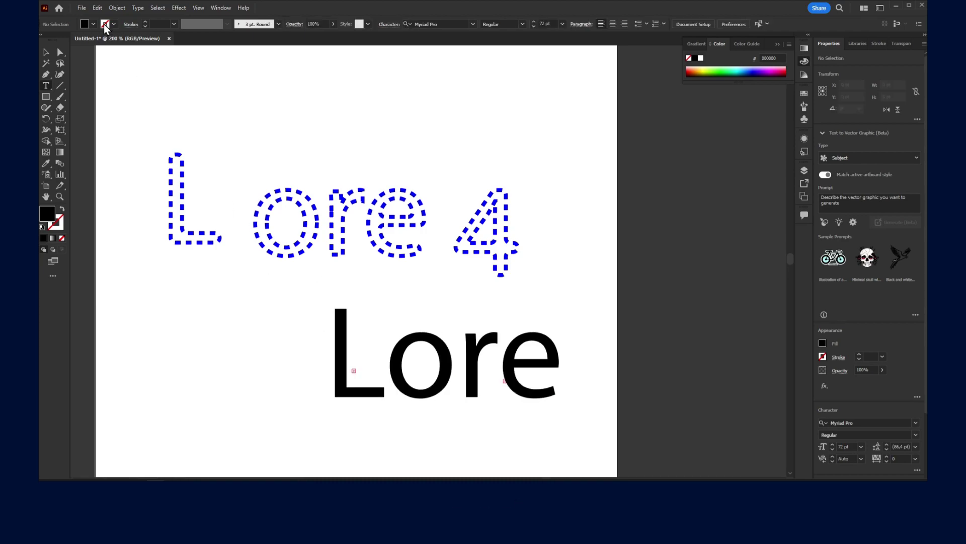
Step: Select the black Lore text frame and convert its text to outlines
left_click(47, 52)
left_click(137, 8)
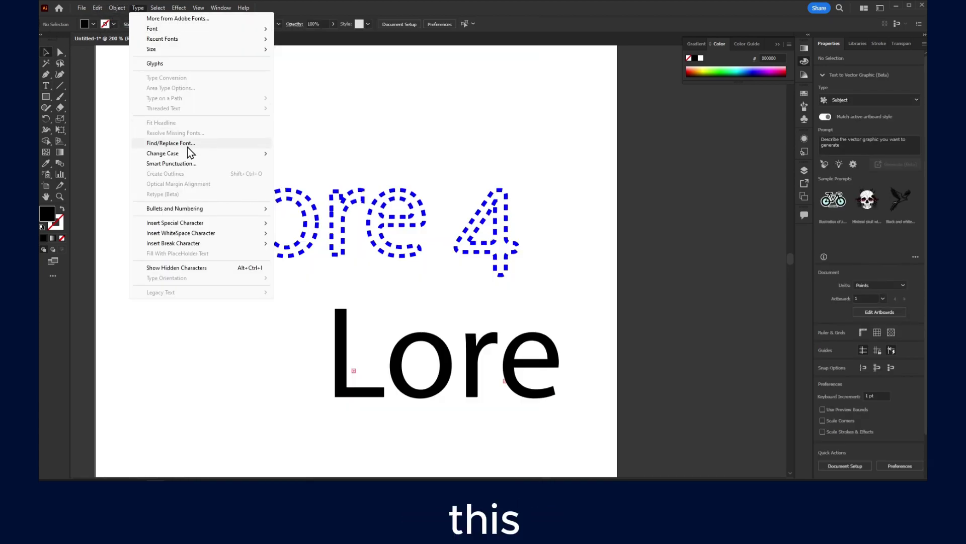
left_click(455, 349)
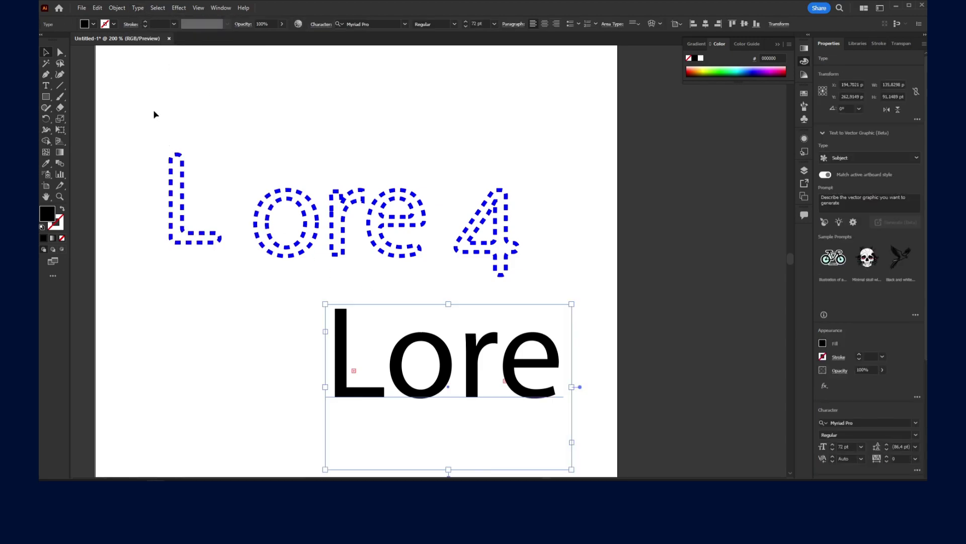
left_click(138, 7)
left_click(178, 172)
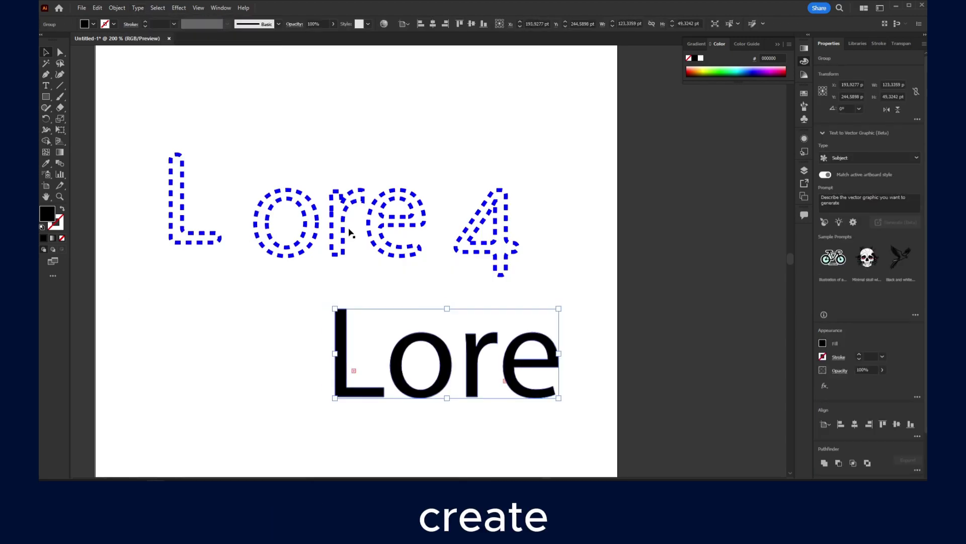
Step: Select the outlined black Lore lettering together with the two small text frames and group them
left_click(458, 366)
left_click(413, 334)
left_click_drag(616, 297, 298, 416)
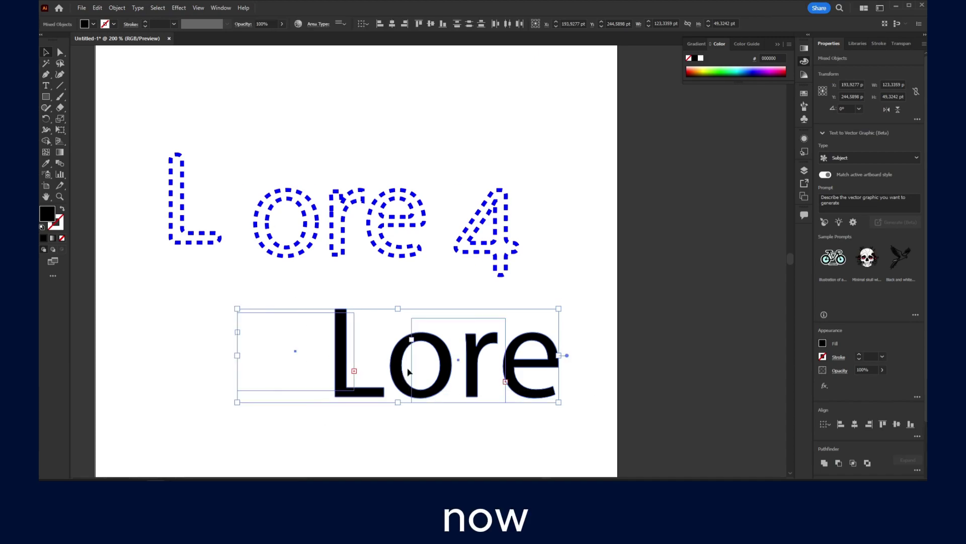
right_click(415, 358)
left_click(443, 280)
key("ctrl+g")
Step: Select the group holding the black Lore lettering and the small text frames and ungroup it
left_click(574, 317)
left_click_drag(582, 288, 297, 393)
right_click(393, 348)
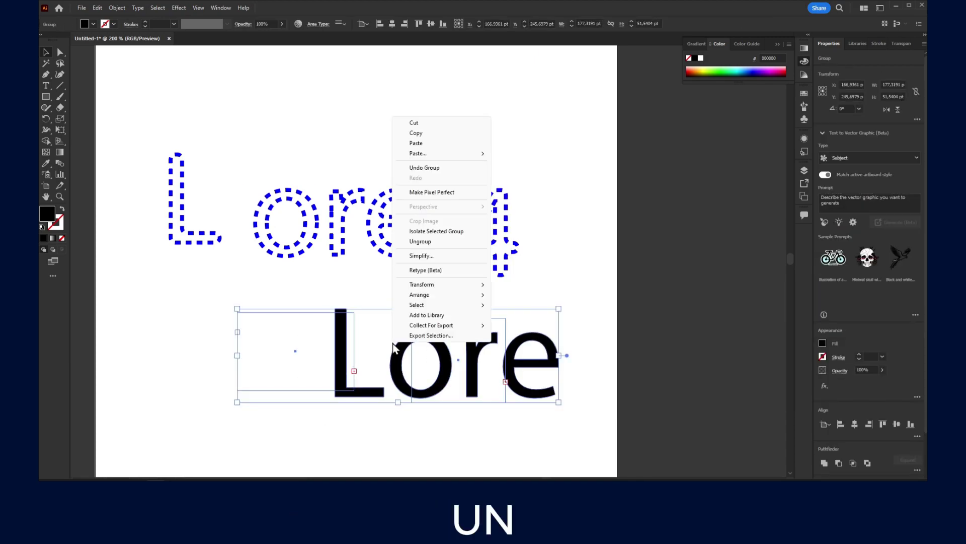
left_click(420, 241)
Step: Isolate the black Lore group and move its L to the left, away from the other letters
left_click(296, 318)
left_click(350, 327)
left_click_drag(349, 328, 225, 343)
double_click(311, 338)
left_click(310, 338)
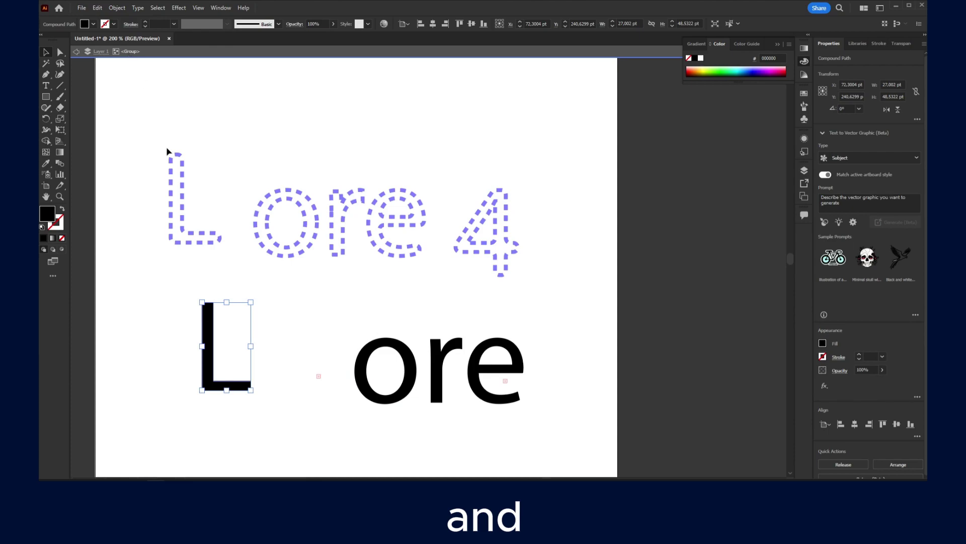
Step: Move the black L down about 6 pt, round its corners to about 3.6 pt and deselect it
left_click(60, 52)
left_click_drag(204, 304, 202, 315)
scroll(193, 343, "up", 4)
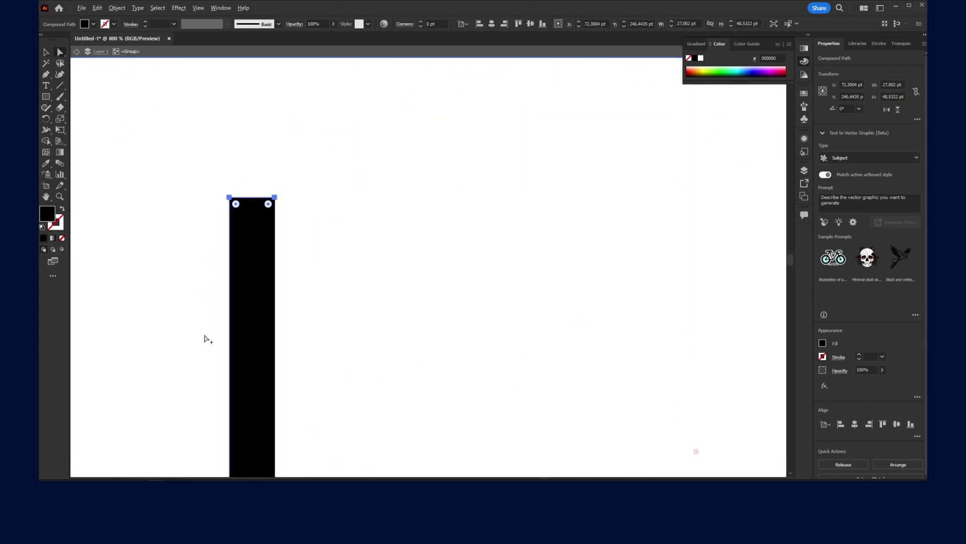
left_click_drag(268, 203, 260, 222)
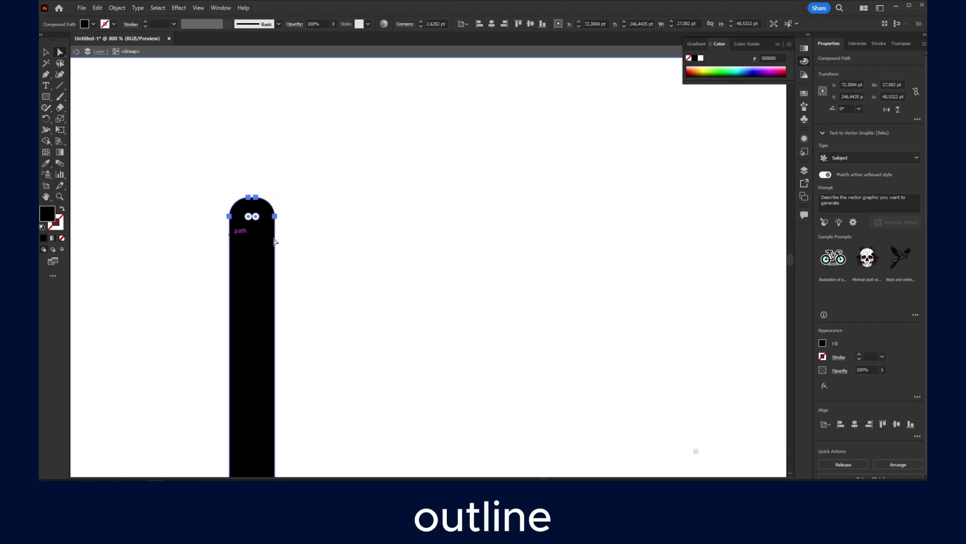
scroll(317, 250, "down", 5)
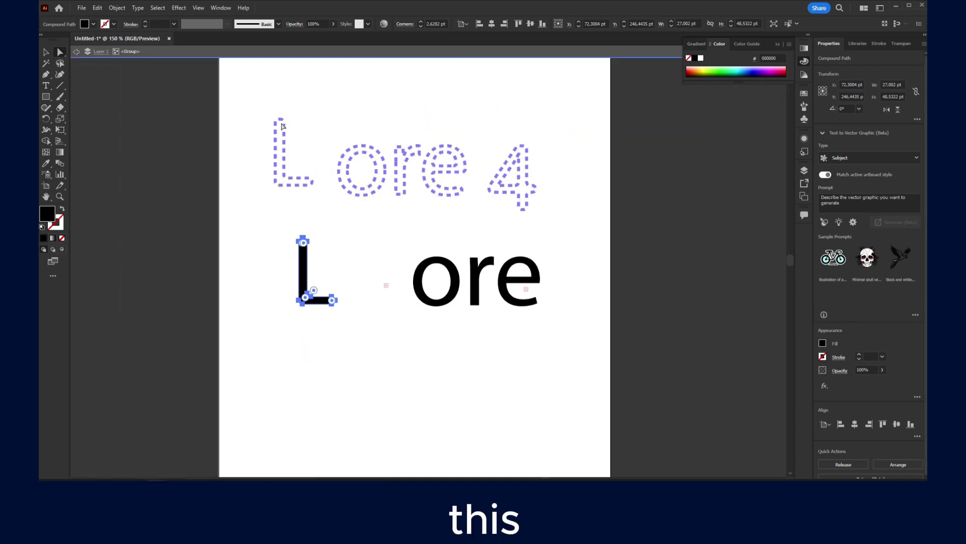
left_click_drag(276, 108, 544, 224)
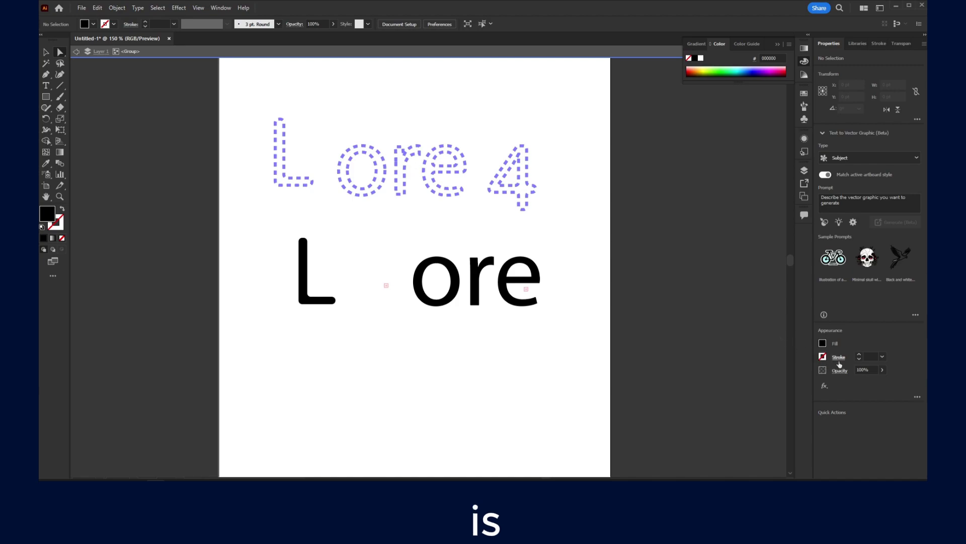
Step: Shift the black o slightly to the left and reshape its inner opening by lowering the top edge
left_click(436, 269)
left_click_drag(428, 267, 382, 250)
key("ctrl+z")
mouse_move(435, 280)
left_mouse_down()
mouse_move(408, 274)
mouse_move(432, 274)
left_mouse_up()
Step: Deselect everything and exit isolation mode completely
key("ctrl+shift+a")
key("ctrl+shift+a")
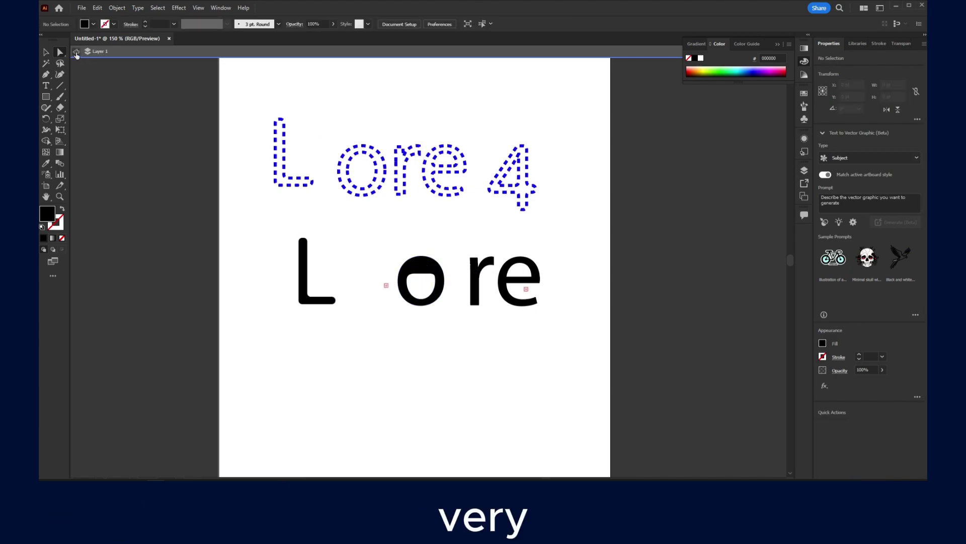
double_click(114, 72)
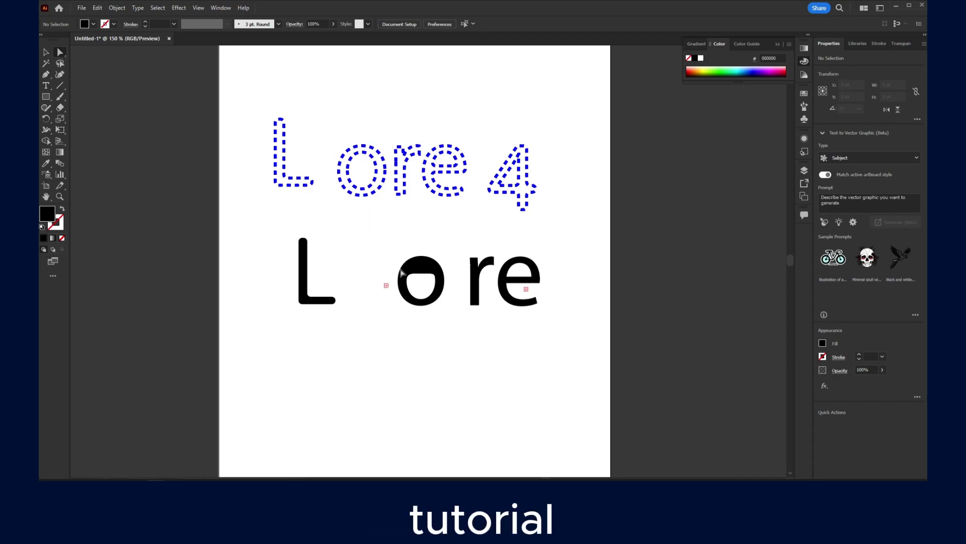
left_click(463, 455)
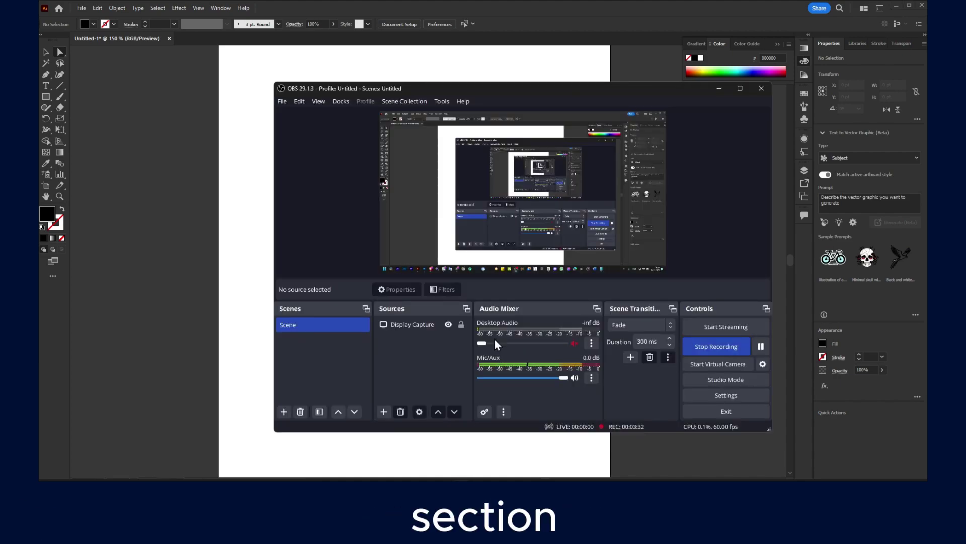
left_click_drag(281, 81, 321, 102)
mouse_move(383, 93)
left_mouse_down()
mouse_move(397, 186)
mouse_move(402, 47)
mouse_move(386, 98)
left_mouse_up()
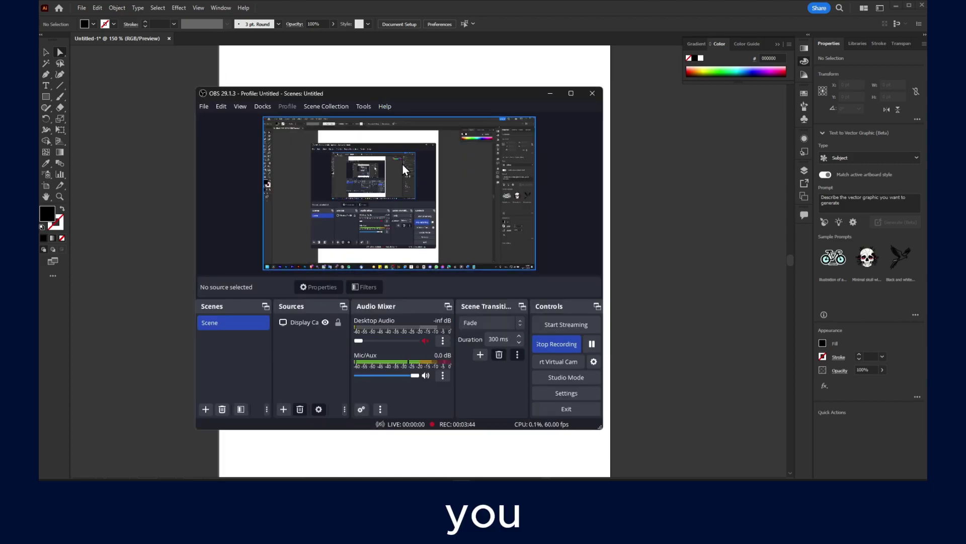